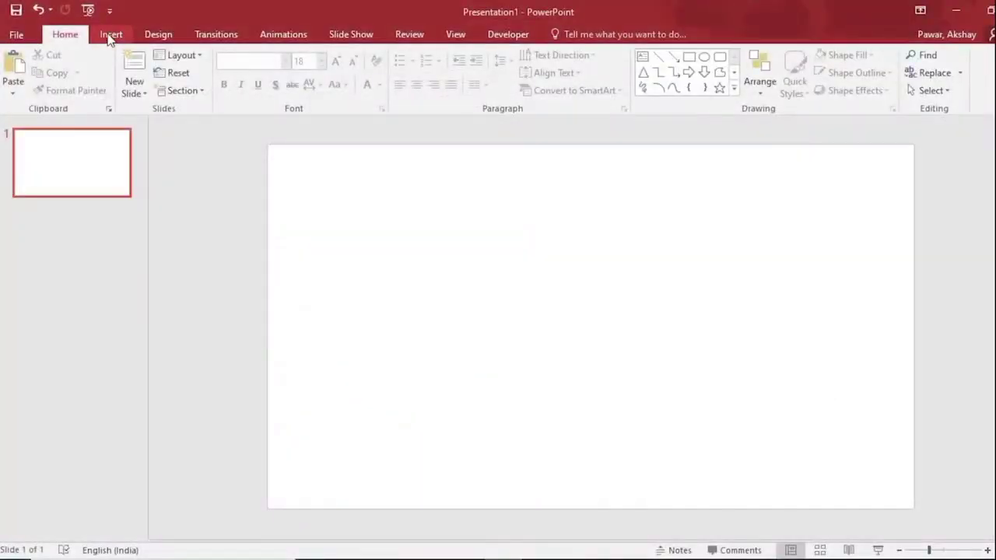
Step: Insert flower.png at 7 cm height and move it to the slide's left side
click(109, 39)
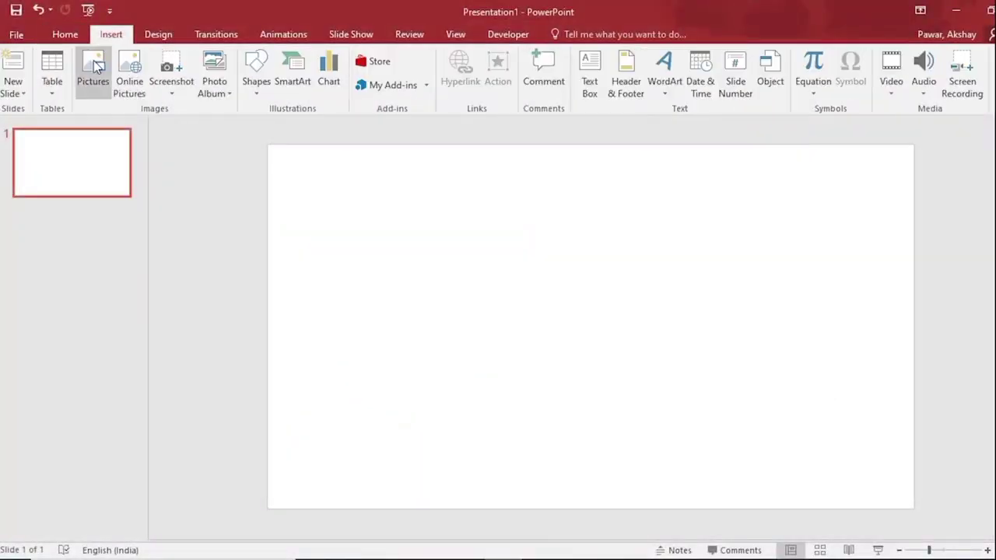
click(93, 68)
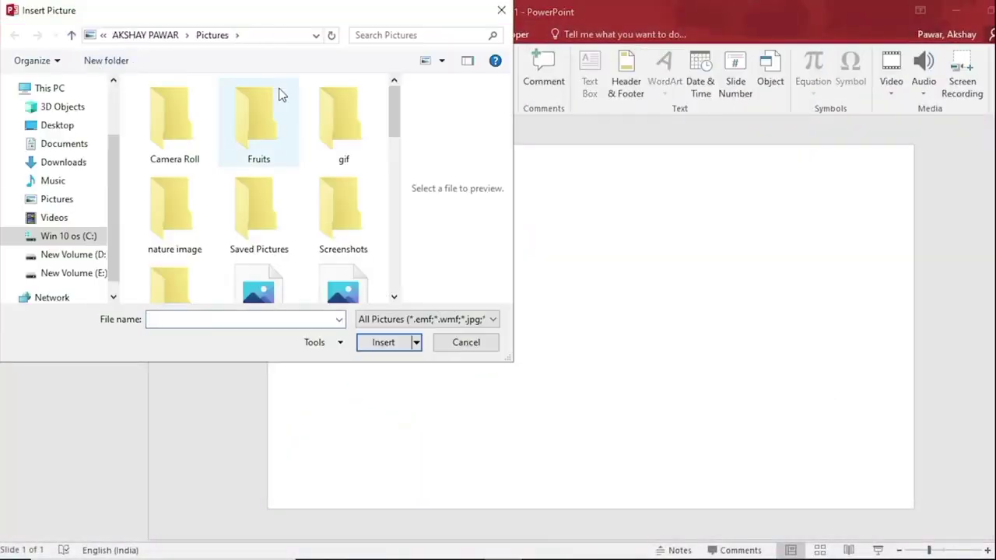
drag(394, 110, 382, 211)
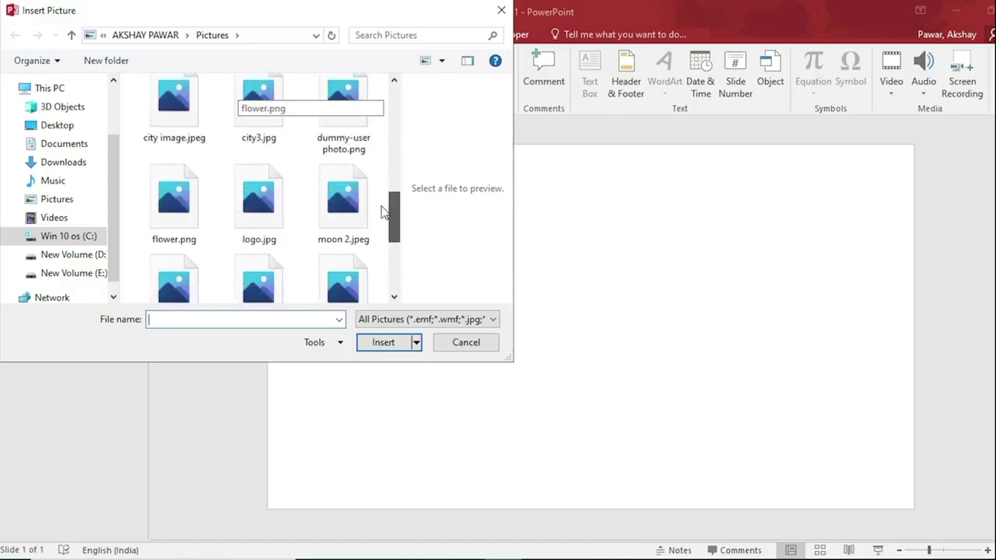
click(191, 208)
click(366, 337)
text(7)
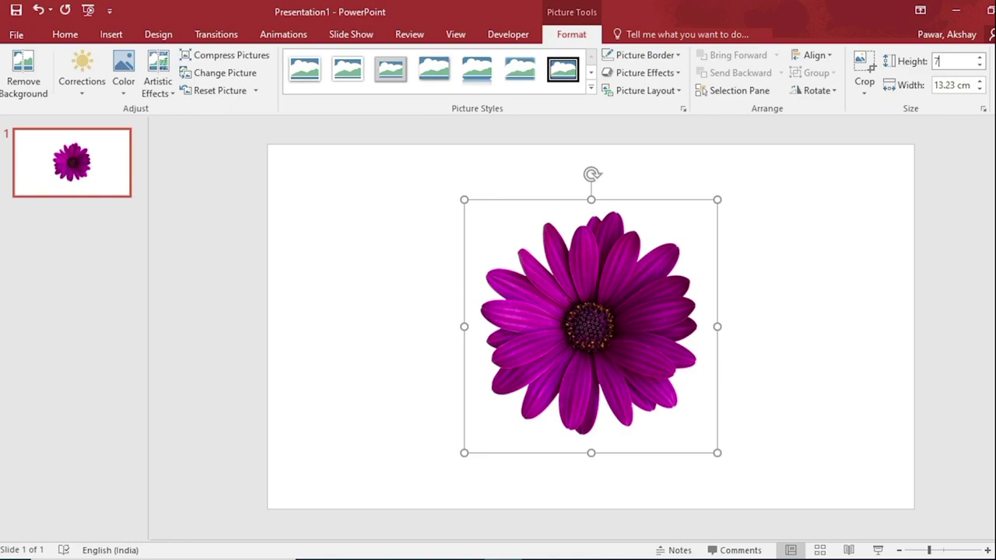
key(Return)
mouse_move(537, 274)
mouse_down()
mouse_move(331, 334)
mouse_move(536, 325)
mouse_up()
Step: Duplicate the flower with Ctrl+D into a row of six, then select them all
key(ctrl+d)
key(ctrl+d)
key(ctrl+d)
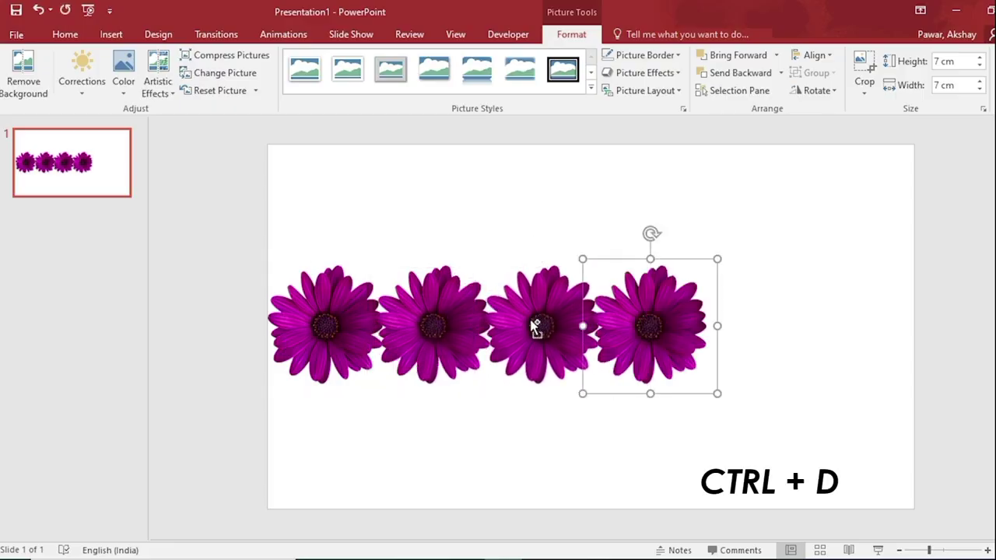
key(ctrl+d)
key(ctrl+d)
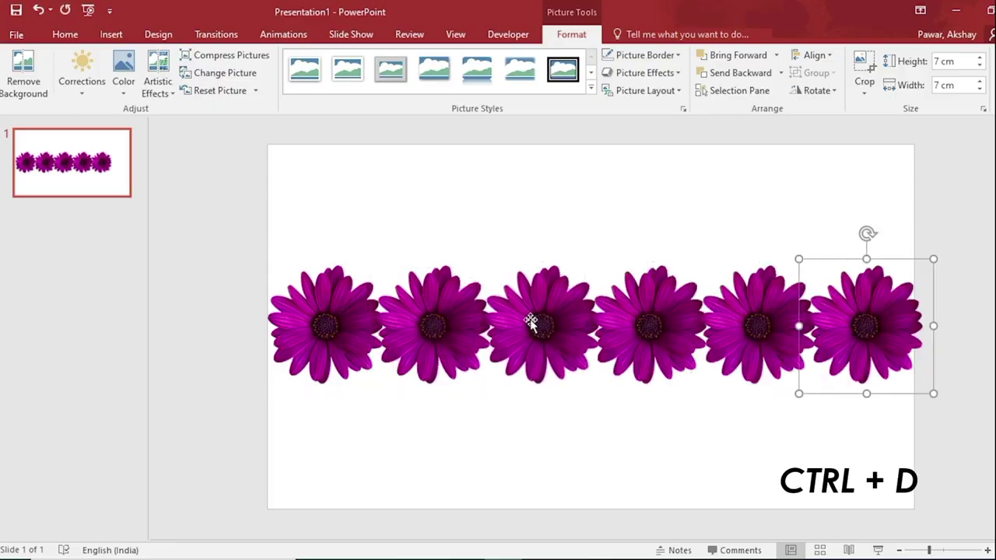
key(ctrl+a)
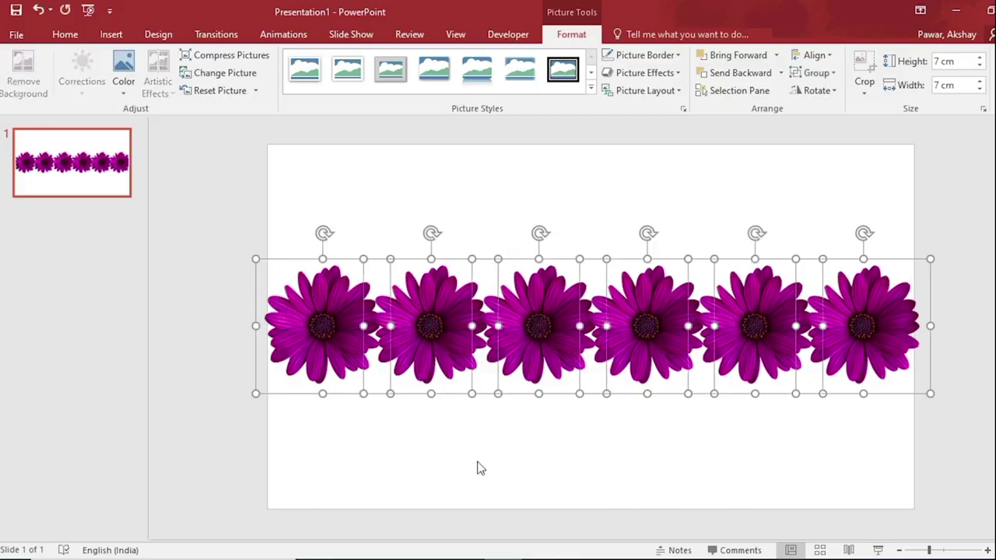
Step: Draw a 19.05 by 33.87 cm rectangle over the whole slide with no outline
click(480, 468)
click(111, 35)
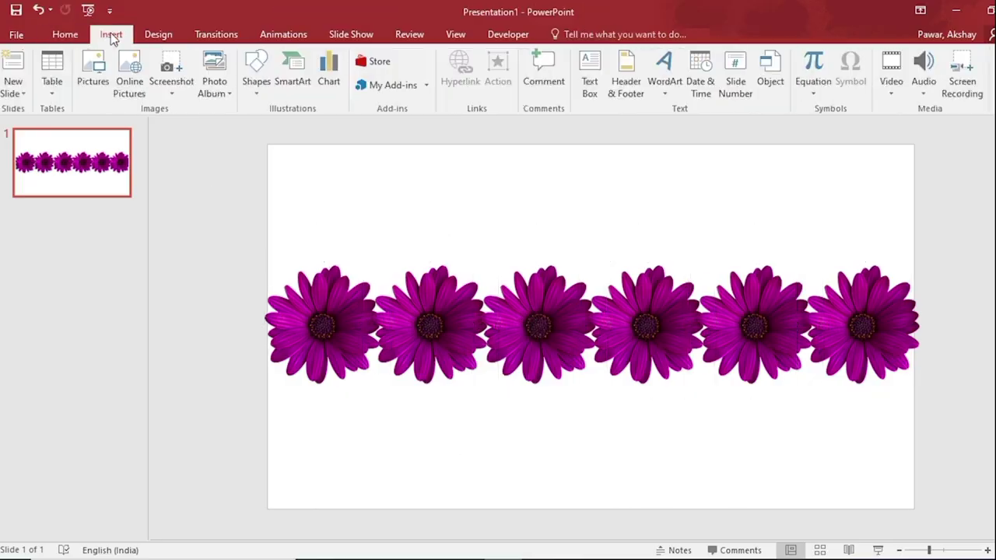
click(256, 89)
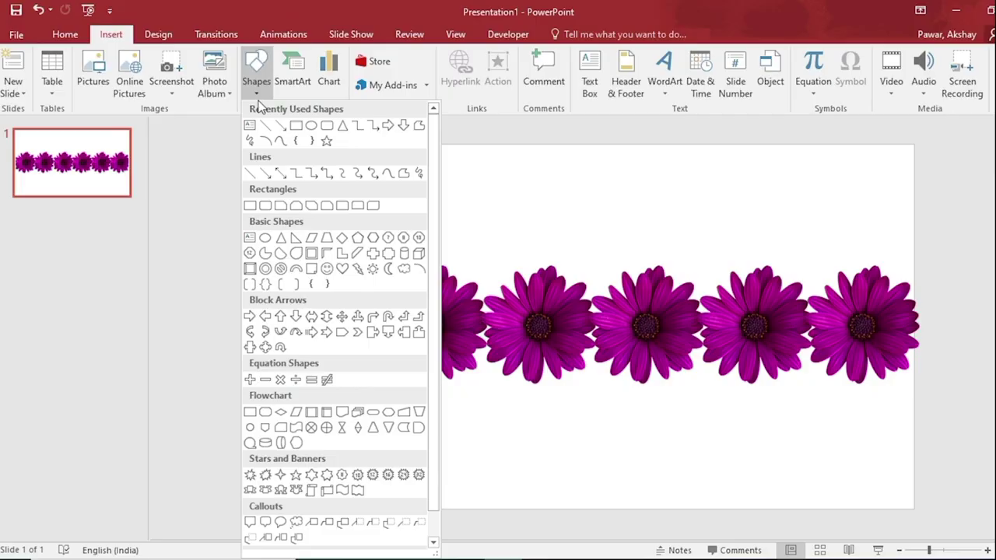
click(297, 127)
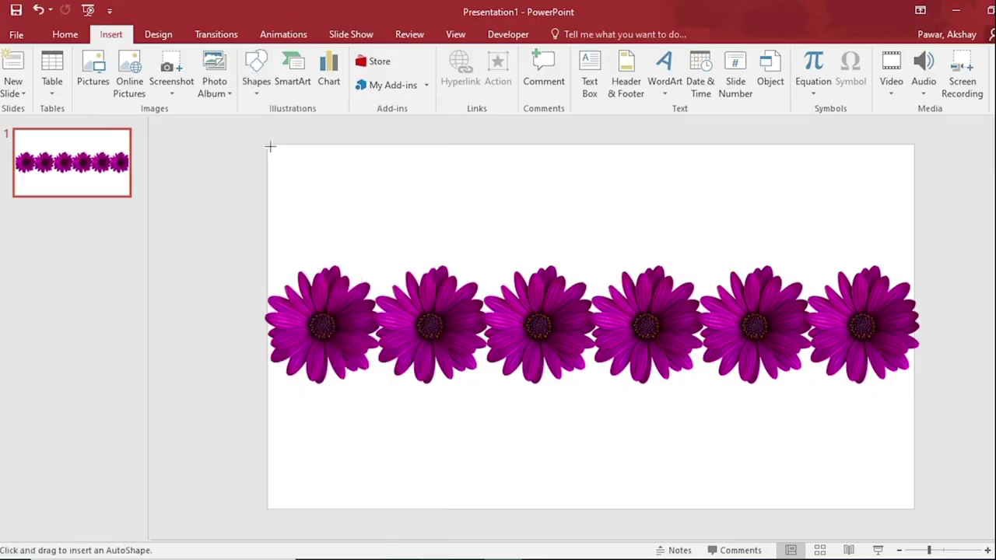
drag(370, 220, 910, 514)
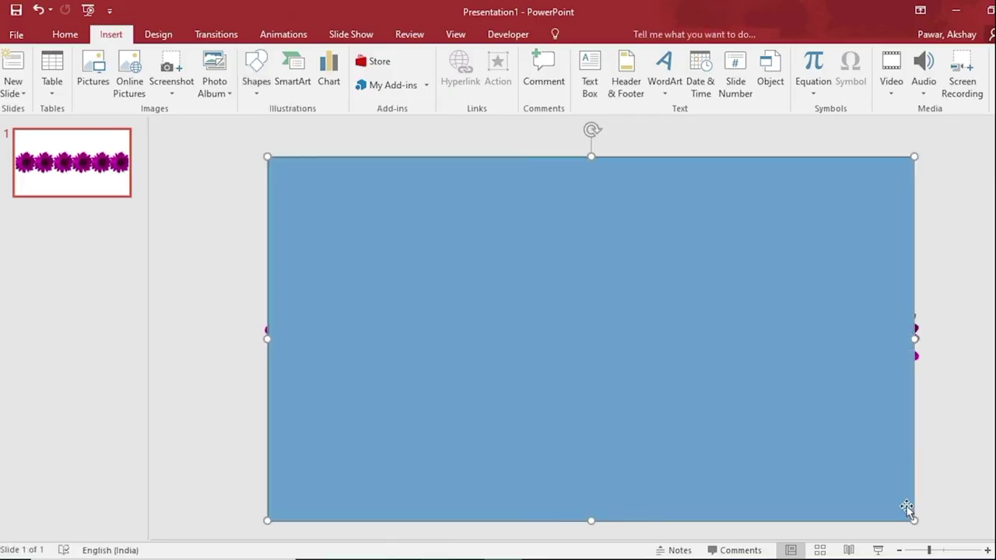
click(411, 72)
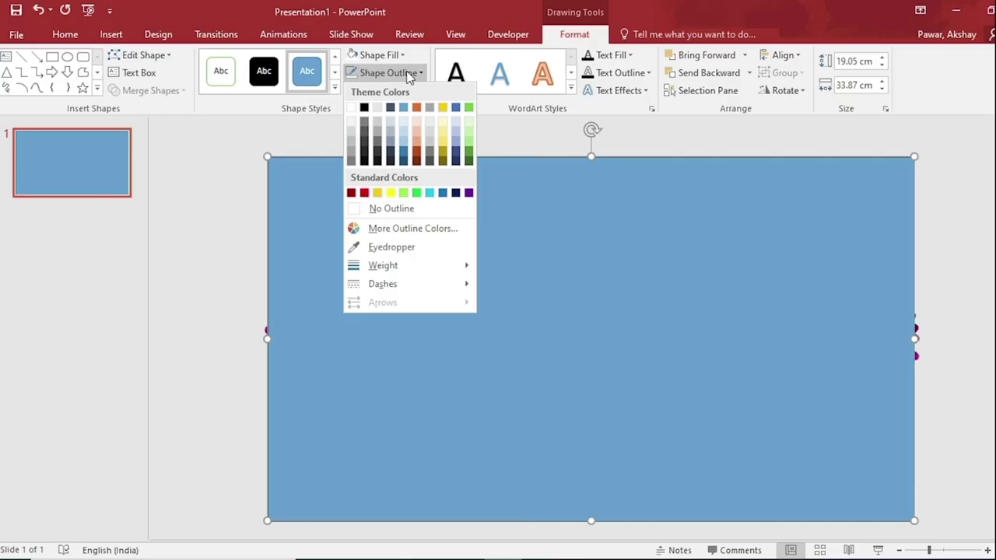
click(402, 209)
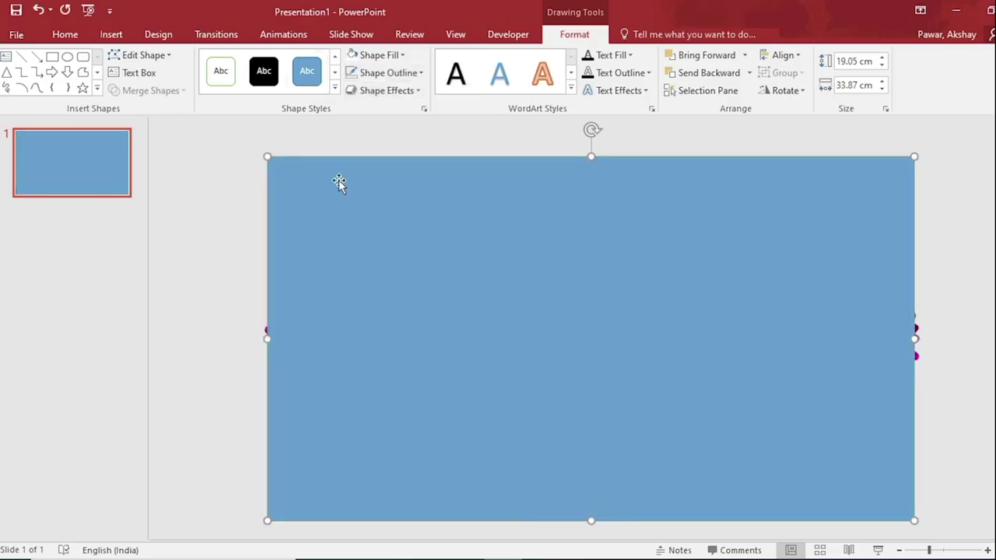
Step: Insert a yellow-style WordArt text box reading WELCOME
click(115, 35)
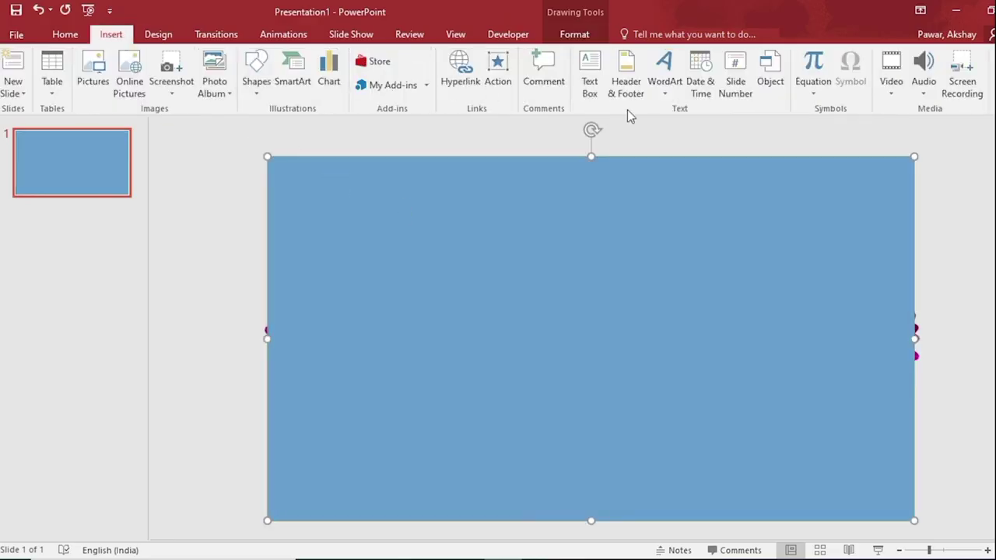
click(672, 85)
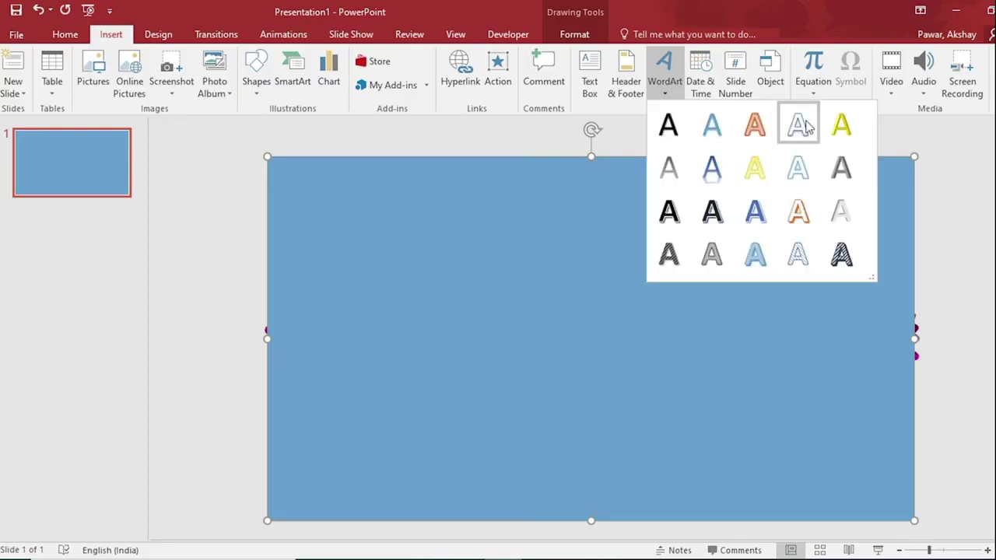
click(841, 128)
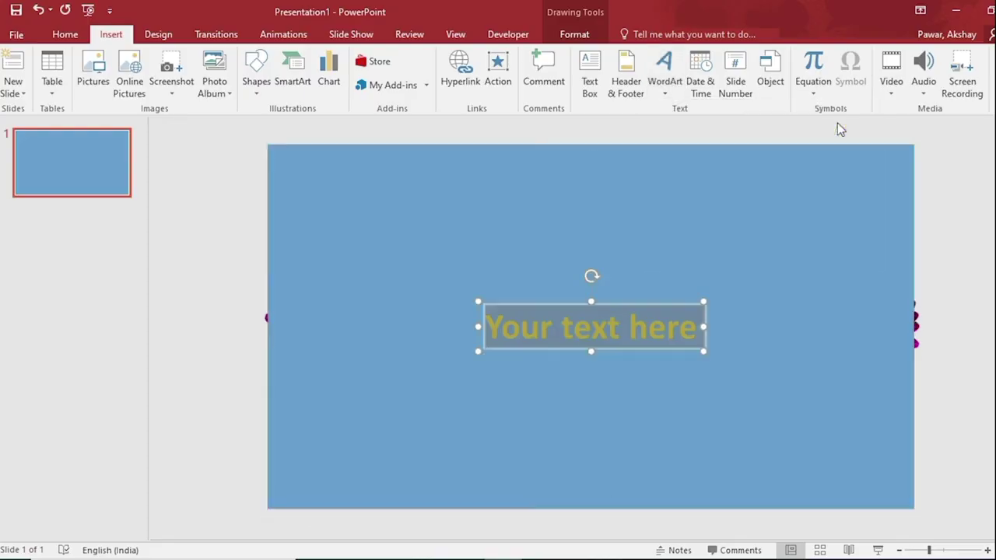
text(WEL)
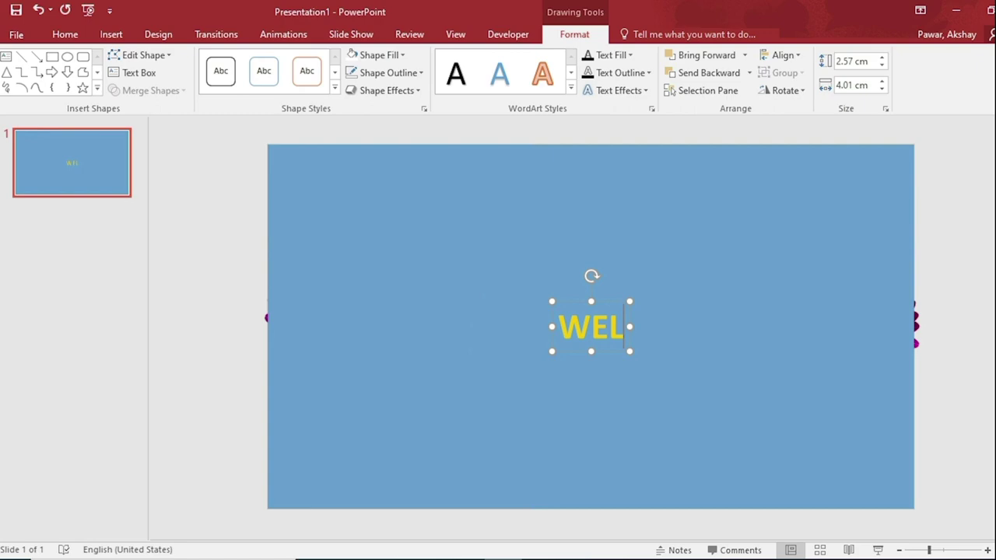
text(CO)
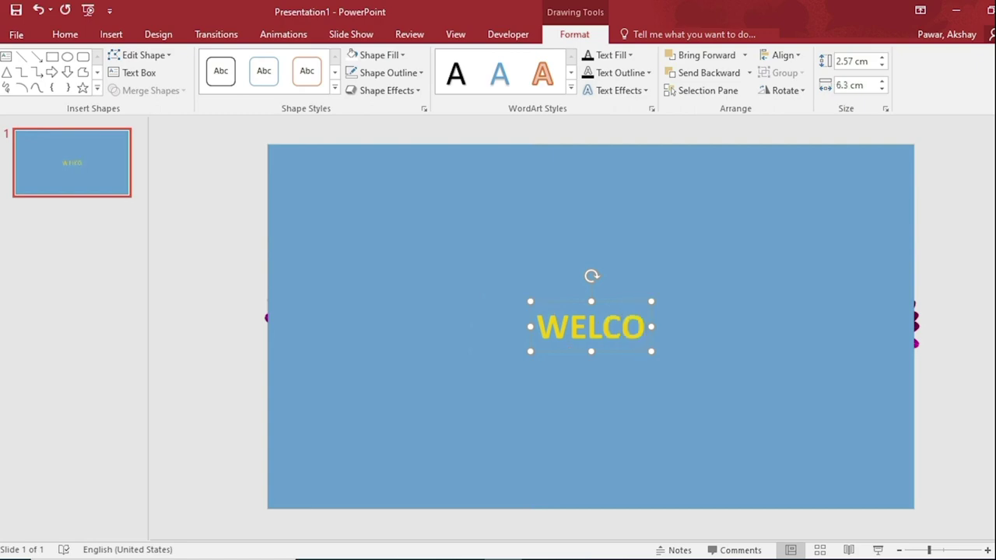
text(ME)
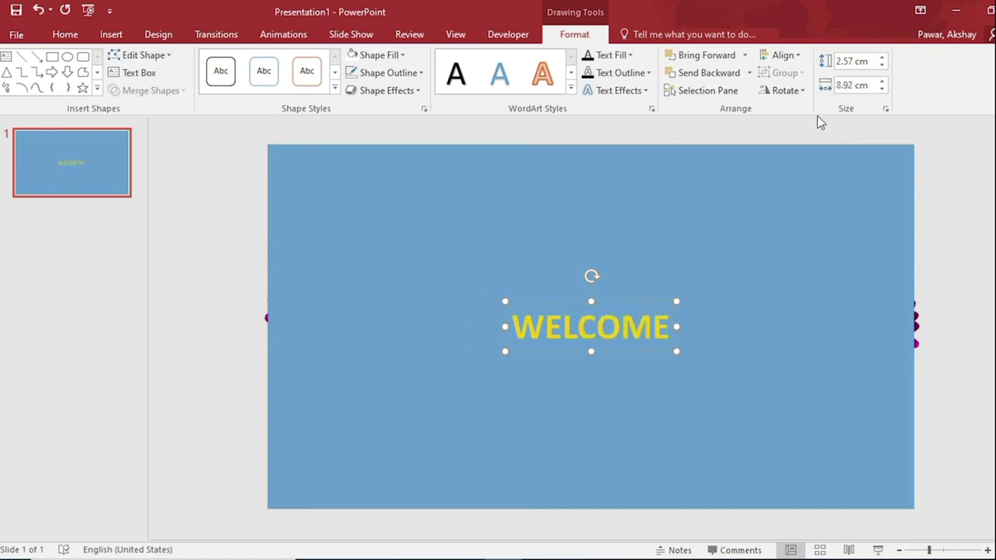
Step: Enlarge the WELCOME text to about 199 pt with Increase Font Size
key(ctrl+a)
click(66, 34)
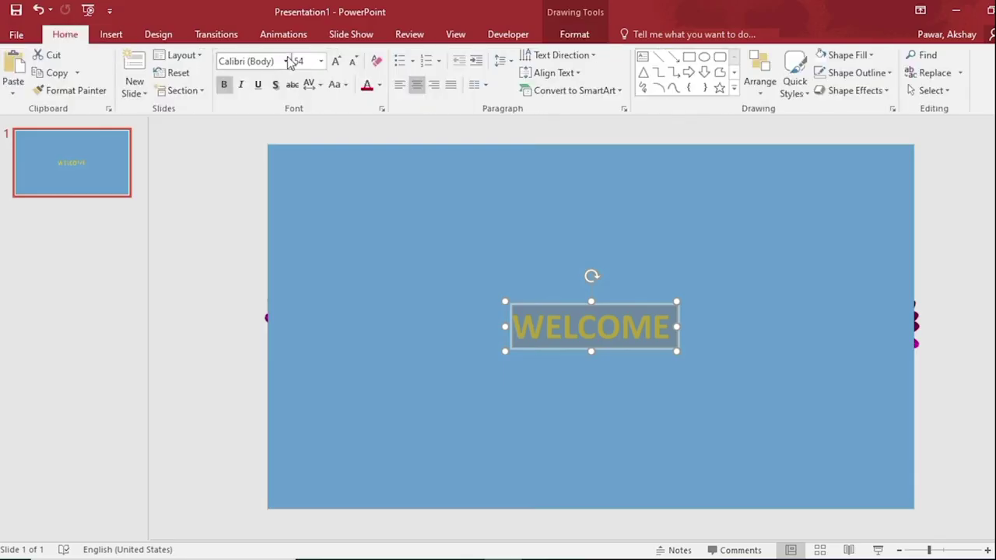
click(340, 60)
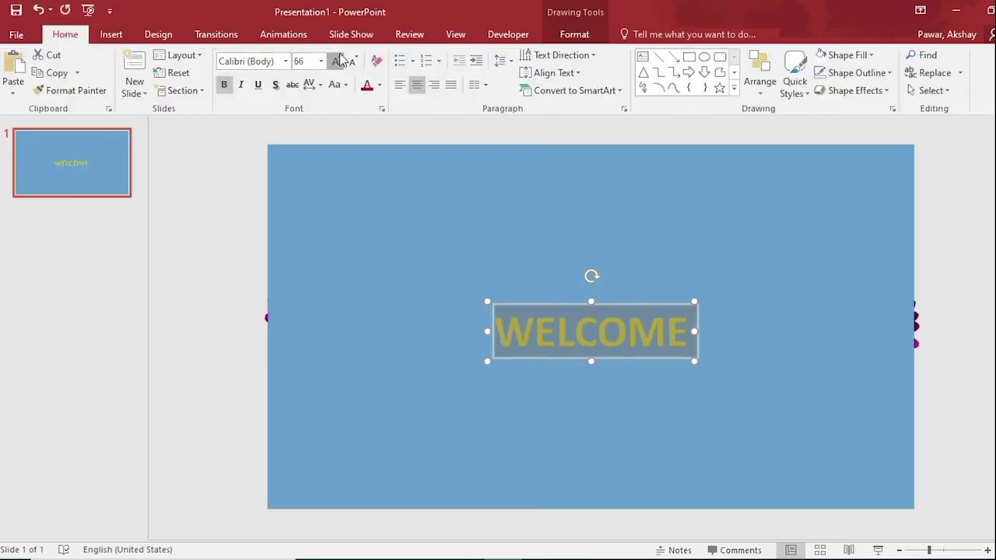
click(341, 59)
click(340, 60)
click(341, 60)
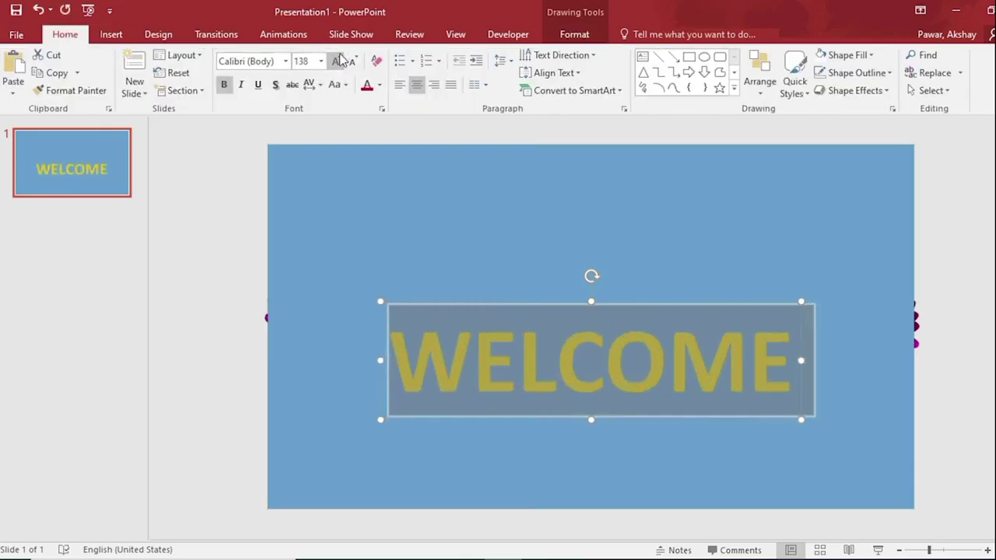
click(341, 60)
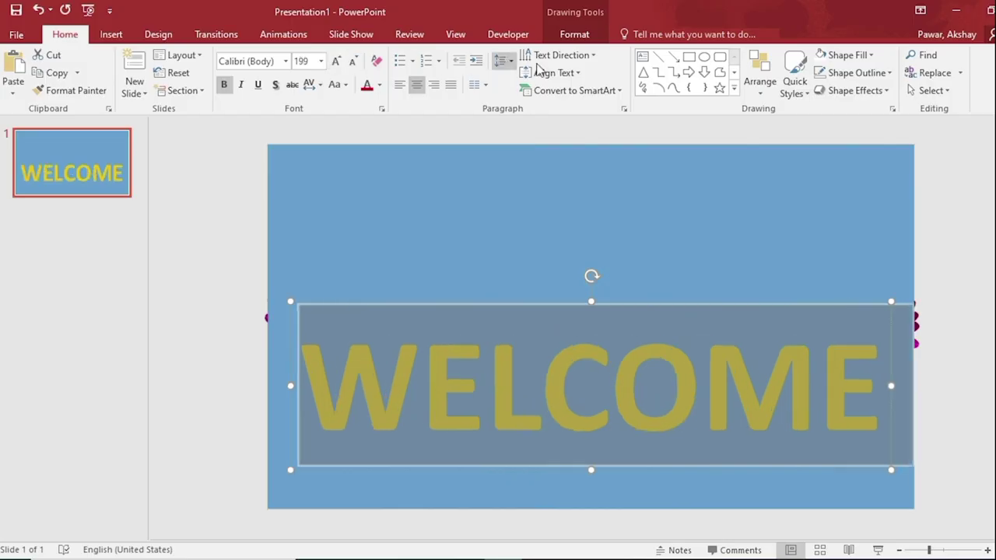
click(574, 34)
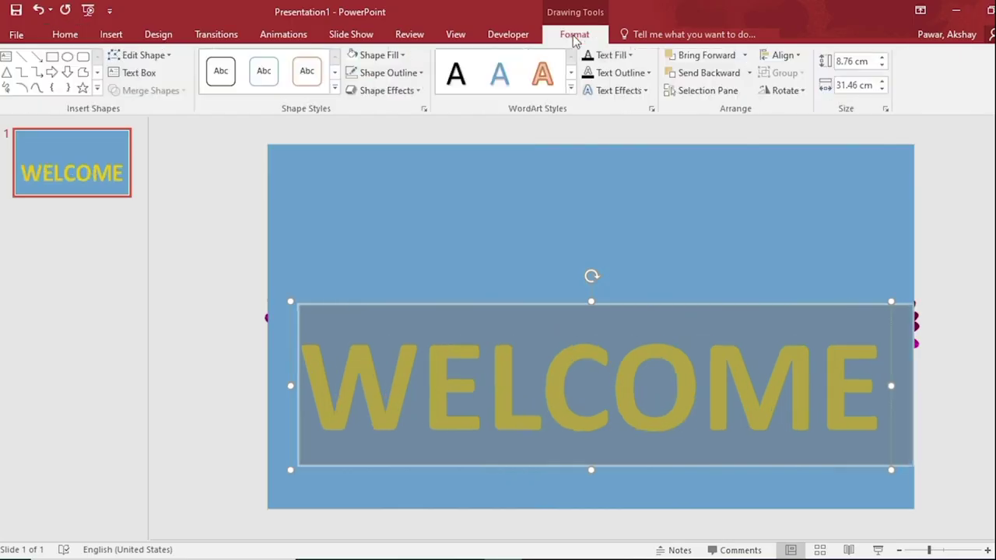
Step: Align WELCOME to the slide's middle, then subtract it from the blue rectangle
click(782, 57)
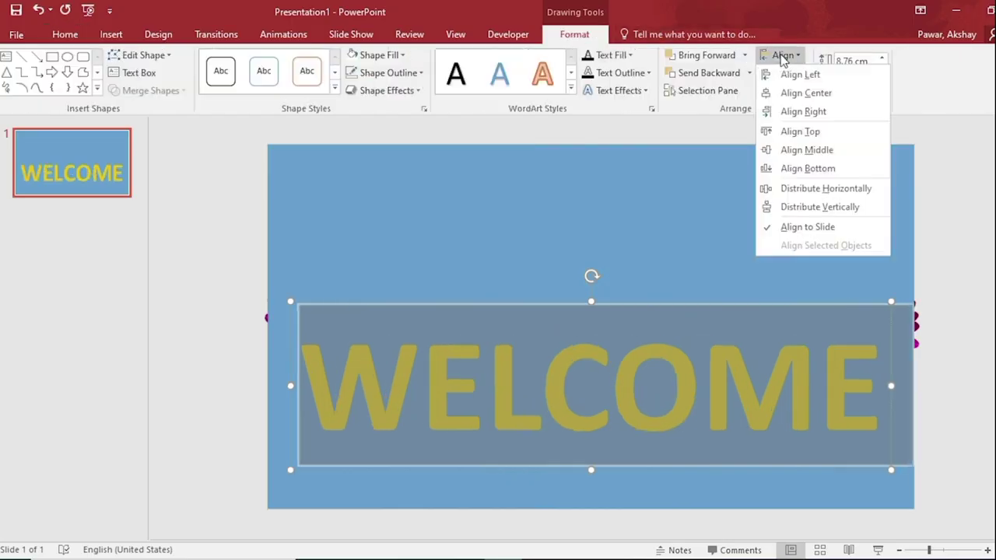
click(806, 150)
click(759, 159)
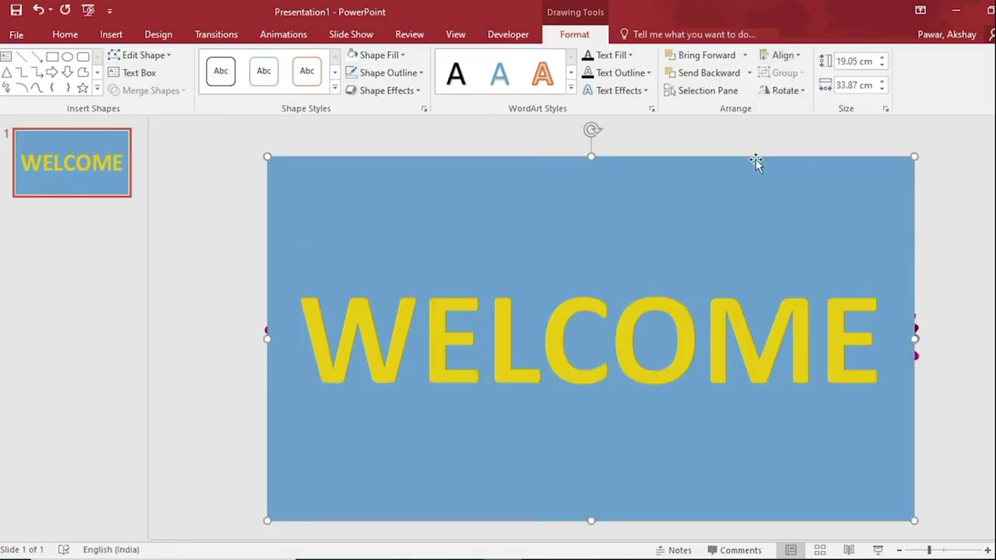
shift+click(669, 311)
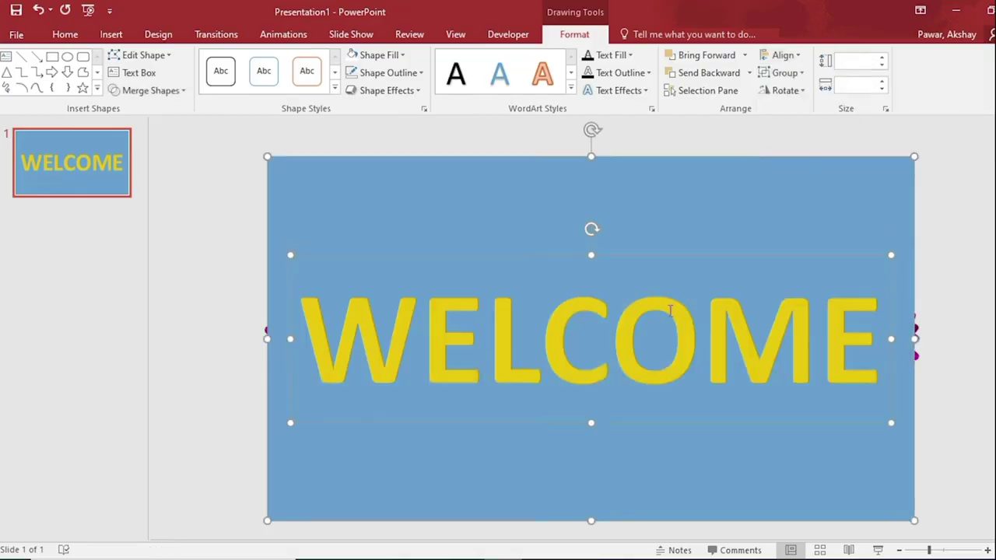
click(173, 91)
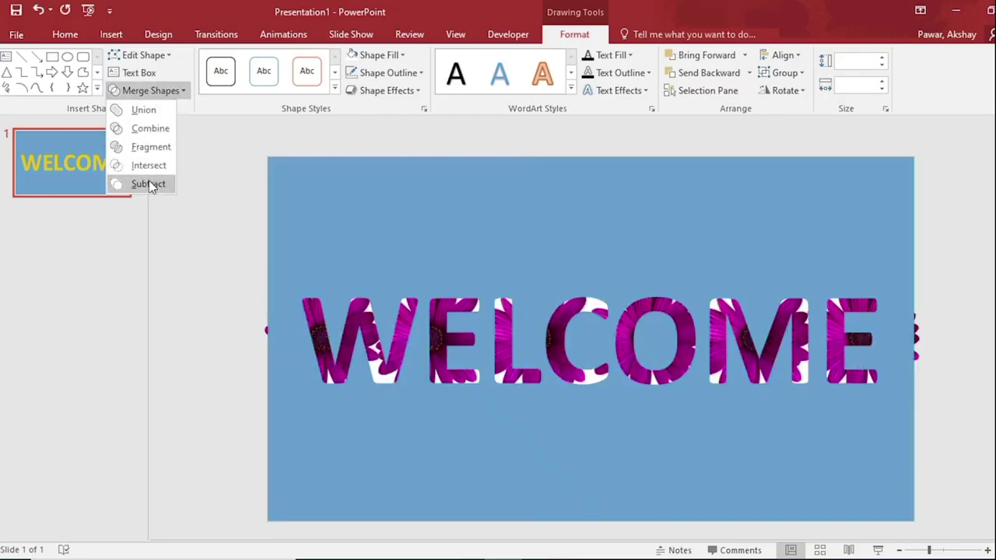
click(152, 184)
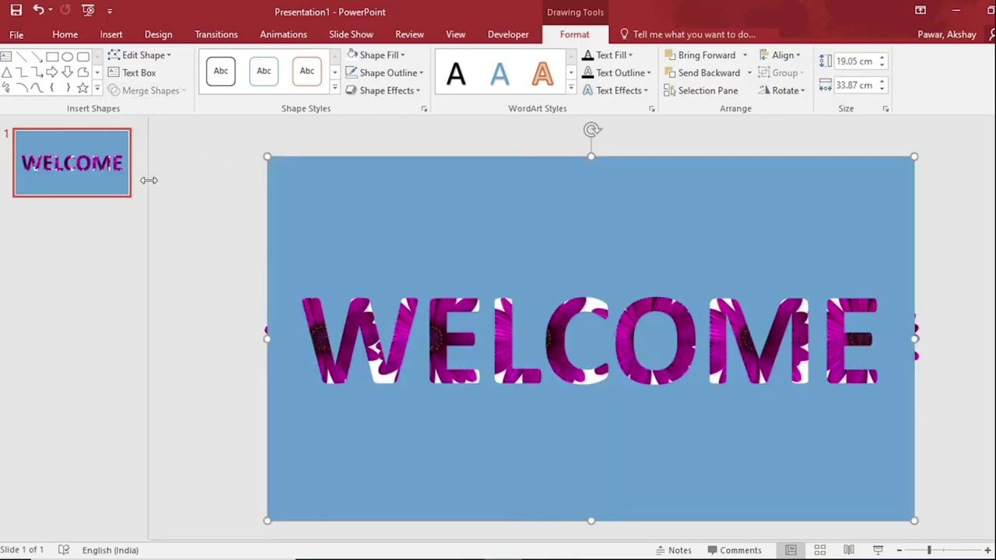
Step: Paste a flower and duplicate it at equal spacing into six flowers across WELCOME
key(ctrl+v)
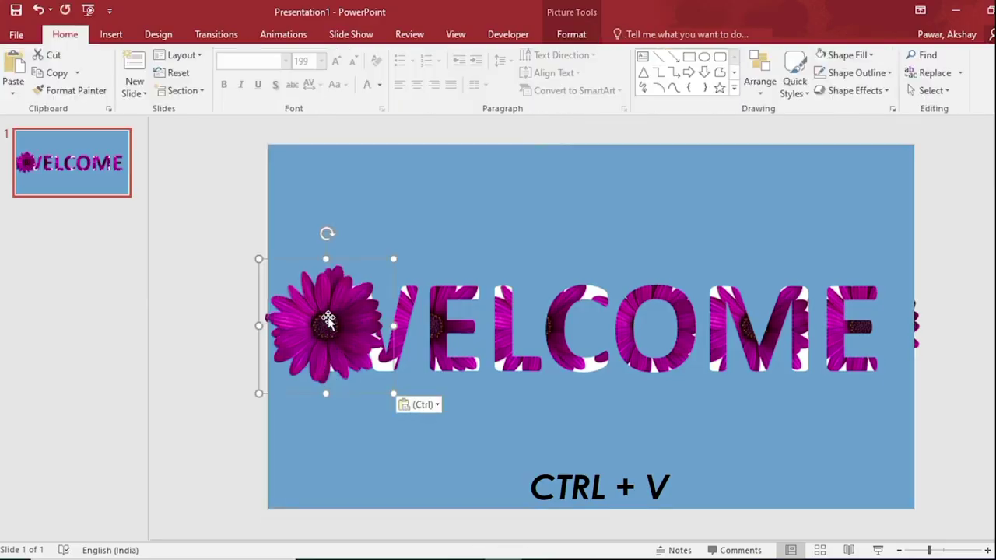
key(ctrl+d)
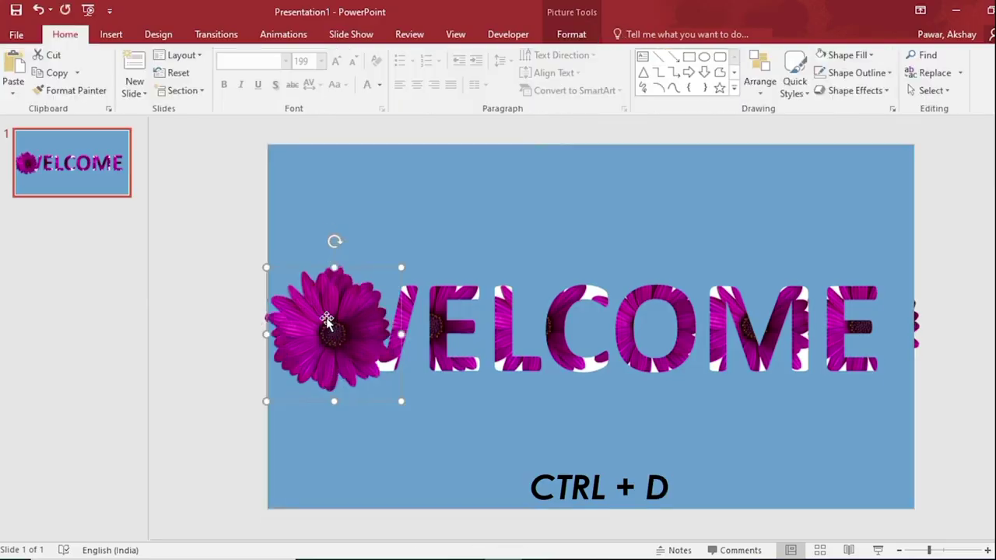
drag(327, 321, 427, 315)
key(ctrl+d)
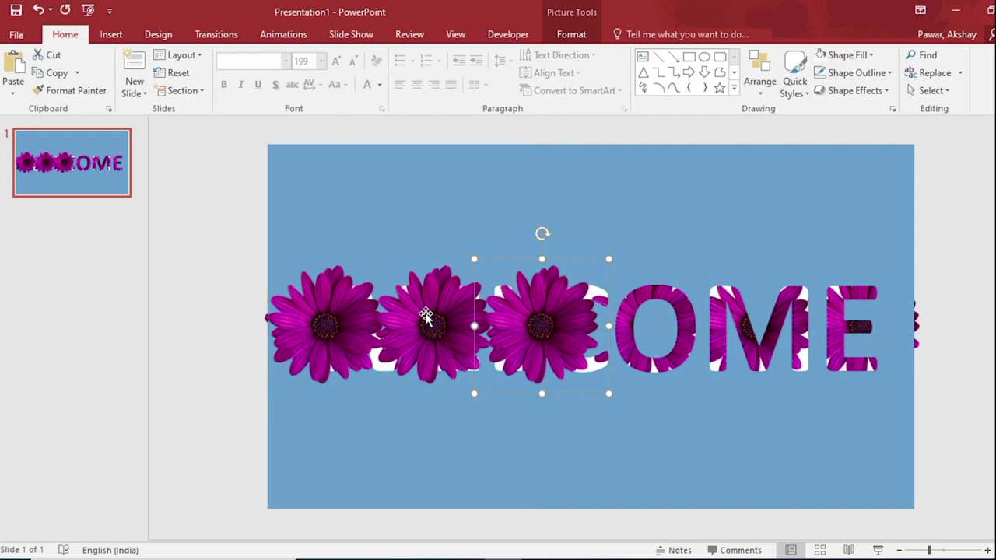
key(ctrl+d)
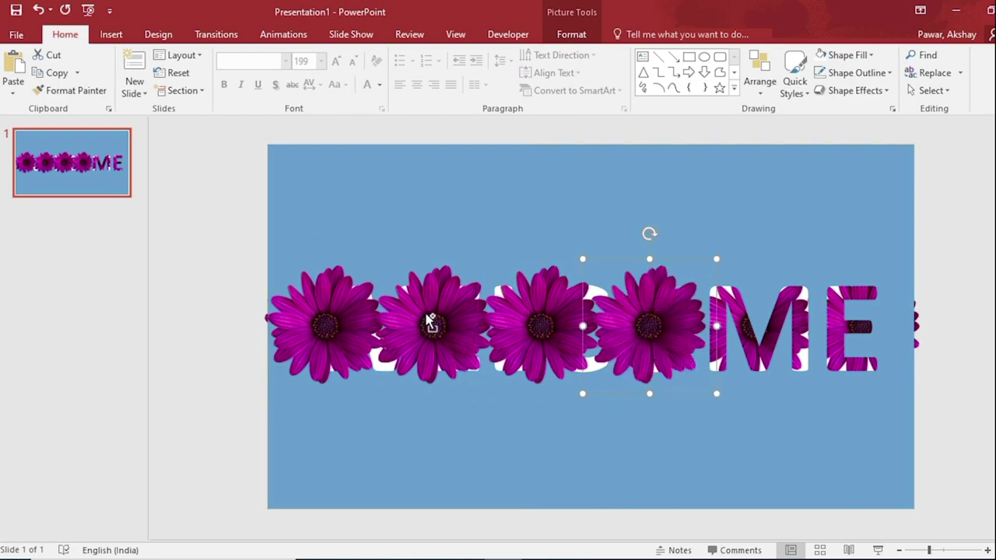
key(ctrl+d)
key(ctrl+d)
Step: Set the cut-out rectangle's fill to white in Format Shape
click(483, 182)
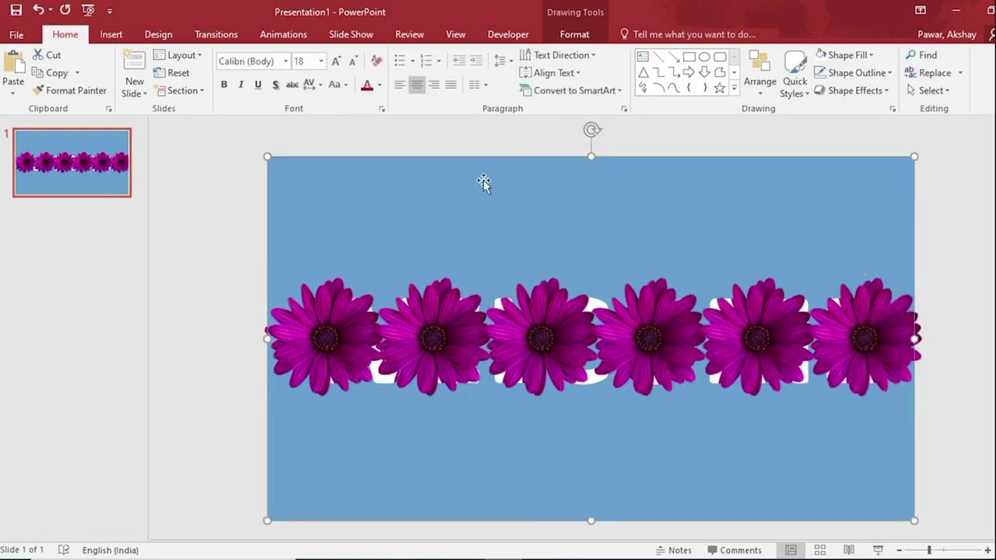
right_click(483, 181)
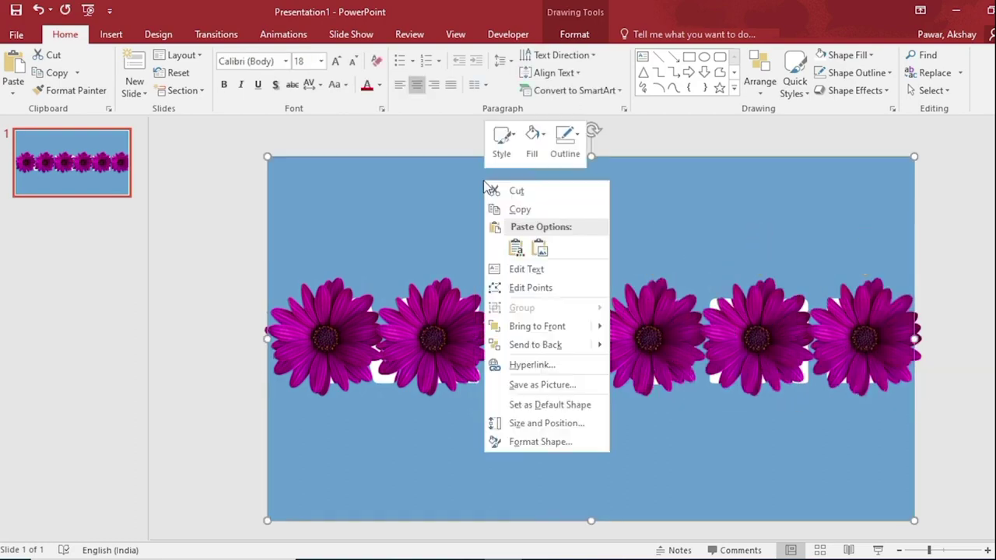
click(522, 442)
click(990, 351)
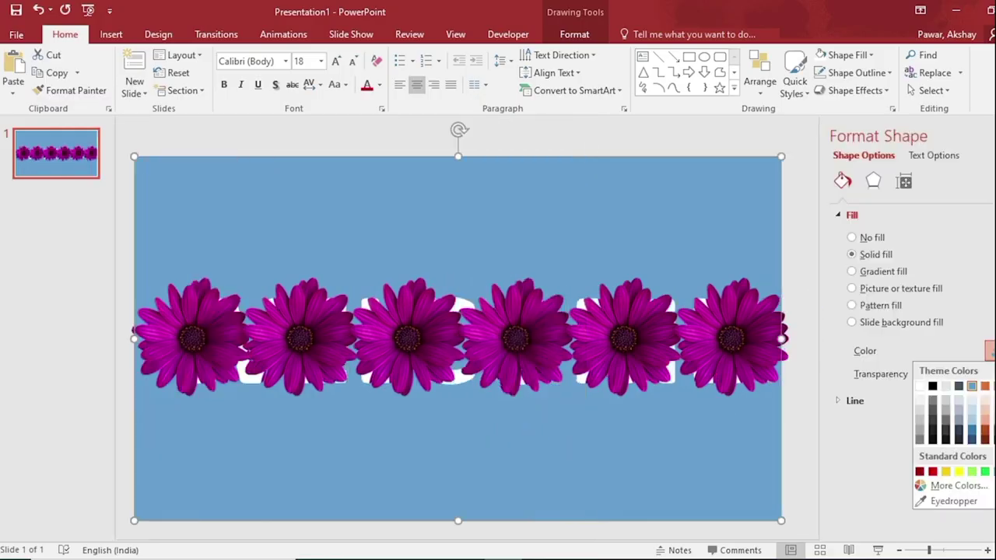
click(921, 387)
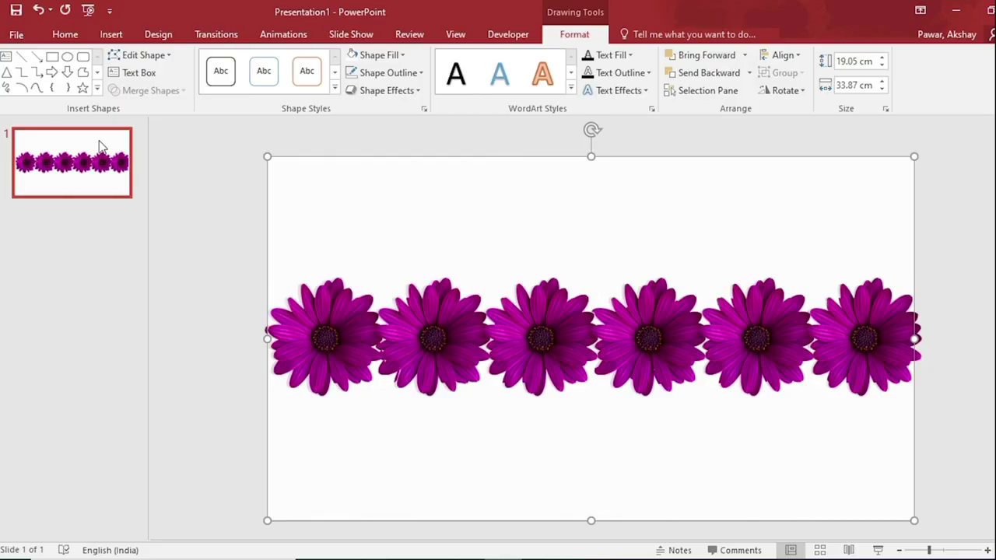
Step: Duplicate the slide, then rotate the first three flowers into the top-left, top-centre and top-right
click(99, 147)
key(ctrl+d)
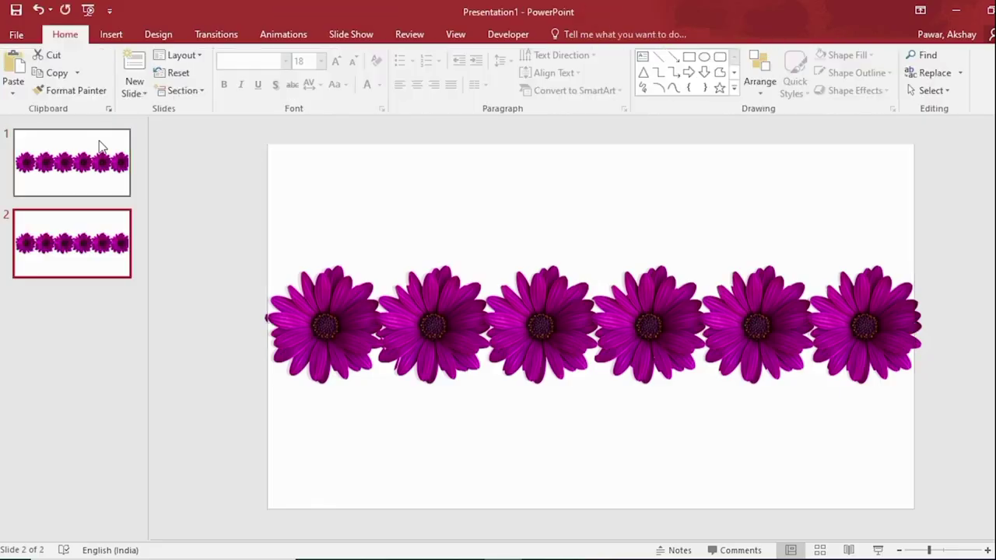
click(327, 308)
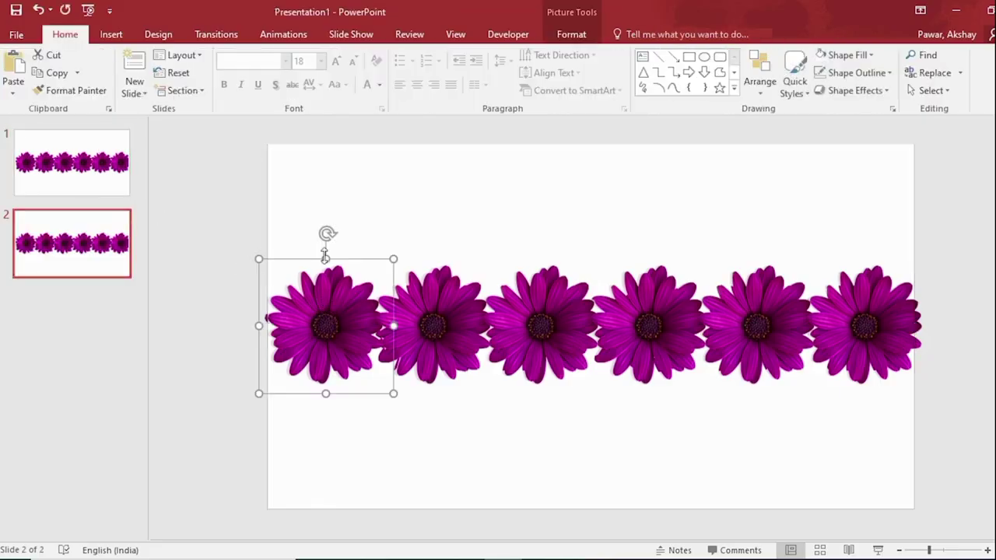
drag(326, 231, 246, 248)
drag(322, 318, 312, 198)
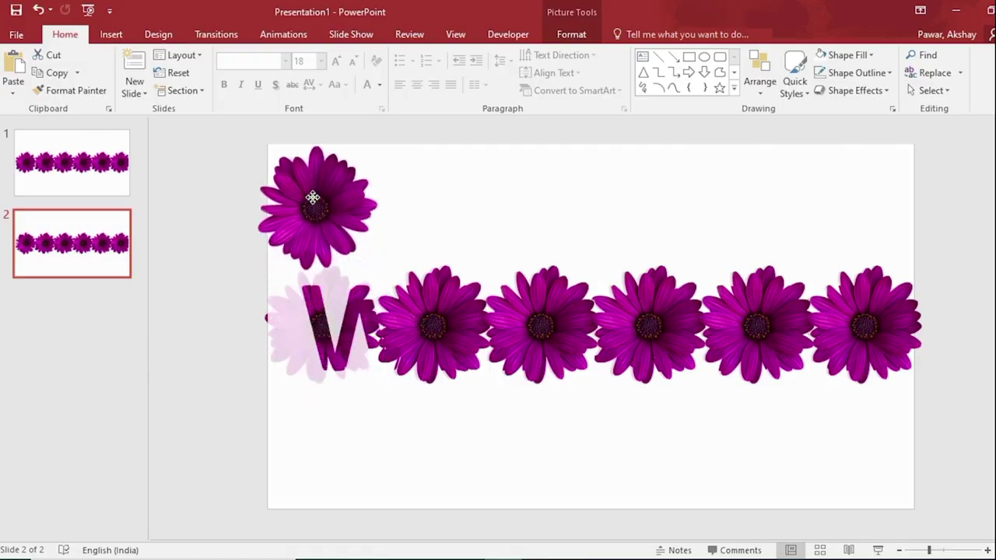
click(448, 327)
drag(435, 246, 366, 269)
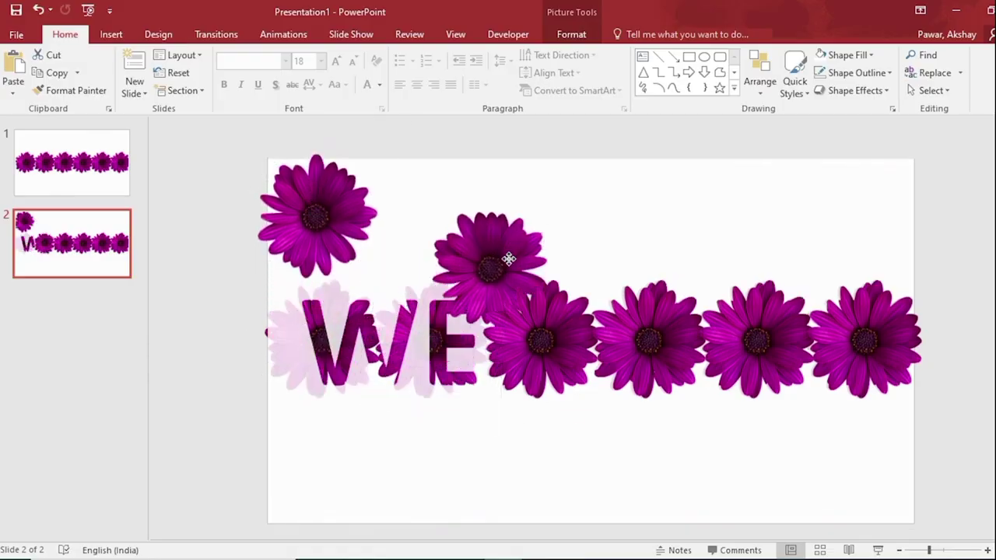
drag(436, 343, 568, 207)
click(551, 336)
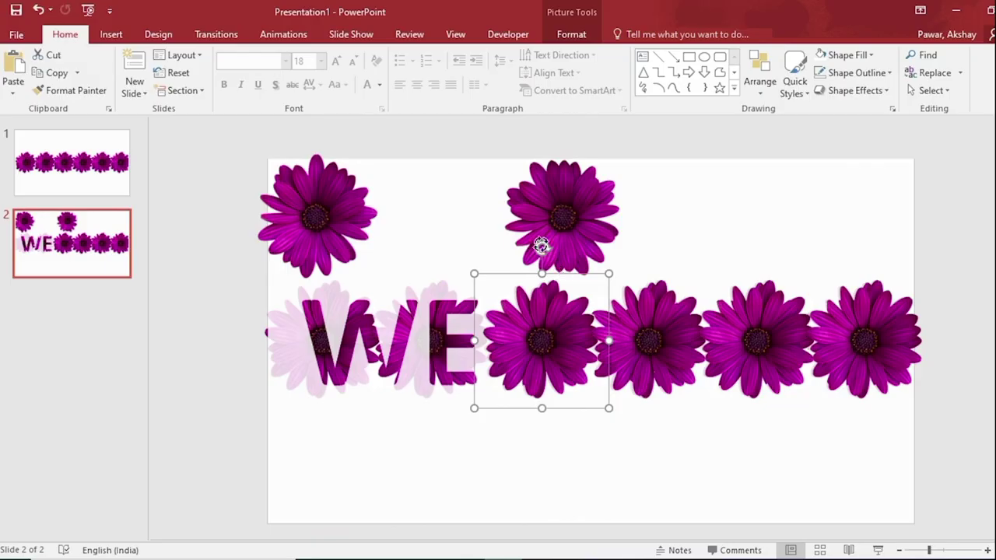
mouse_move(542, 245)
mouse_down()
mouse_move(460, 478)
mouse_move(522, 429)
mouse_up()
drag(542, 340, 845, 216)
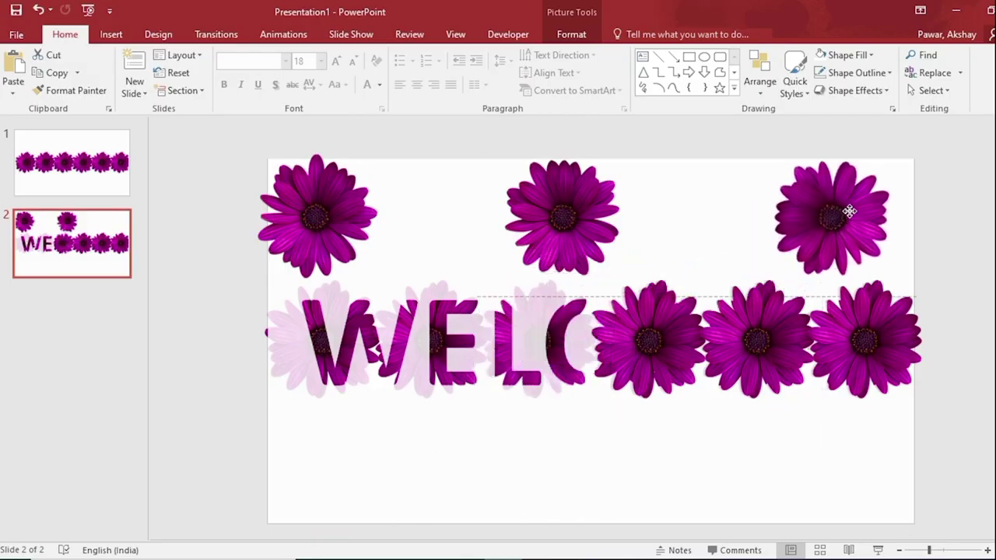
Step: Rotate and move the other three flowers to the bottom-left, bottom-centre and bottom-right
click(662, 343)
drag(650, 247, 670, 447)
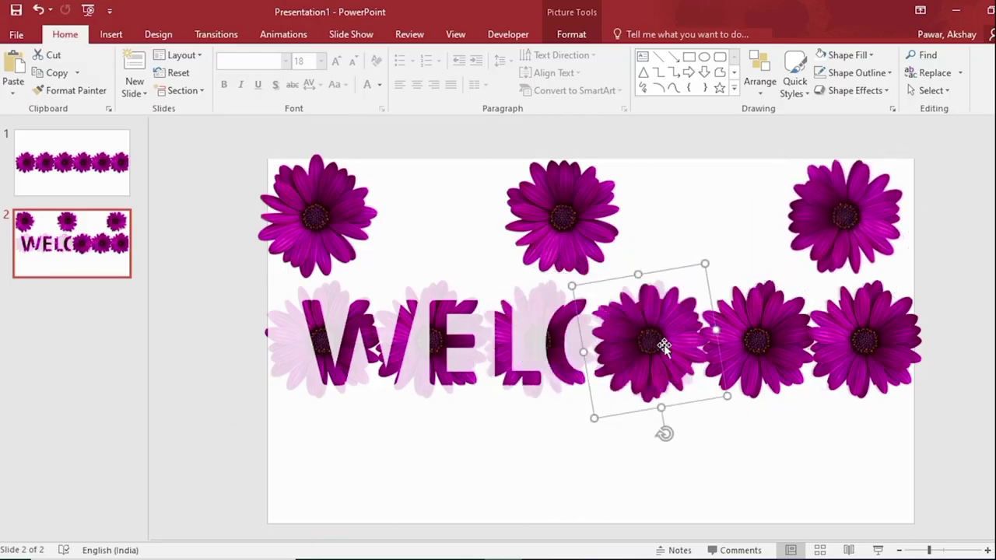
drag(662, 345, 325, 467)
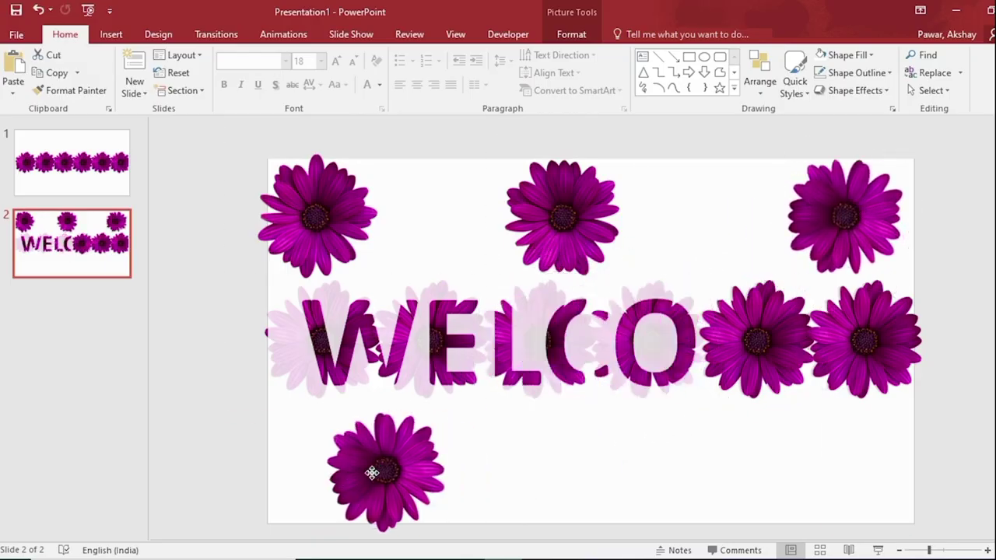
click(759, 340)
drag(761, 247, 704, 413)
drag(759, 340, 574, 467)
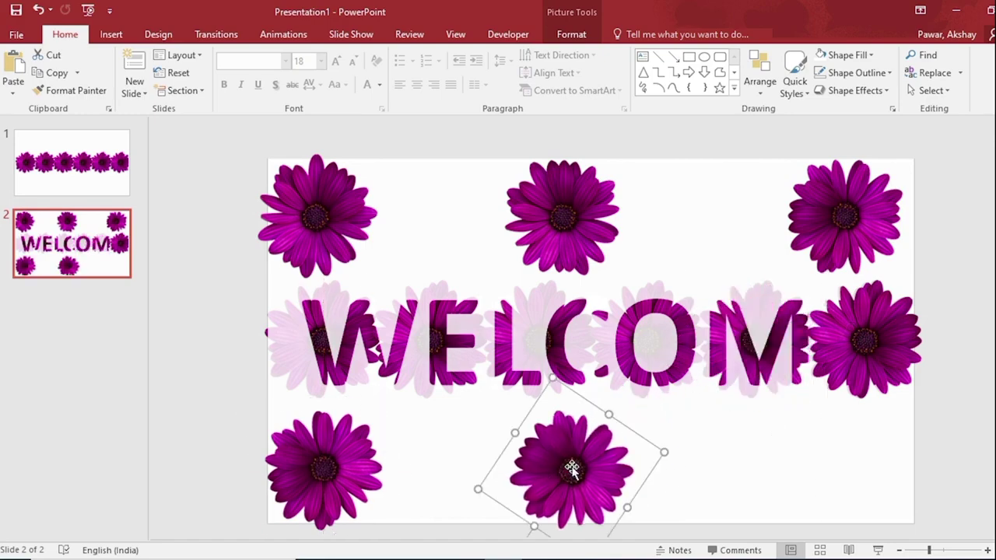
click(832, 348)
drag(832, 348, 858, 464)
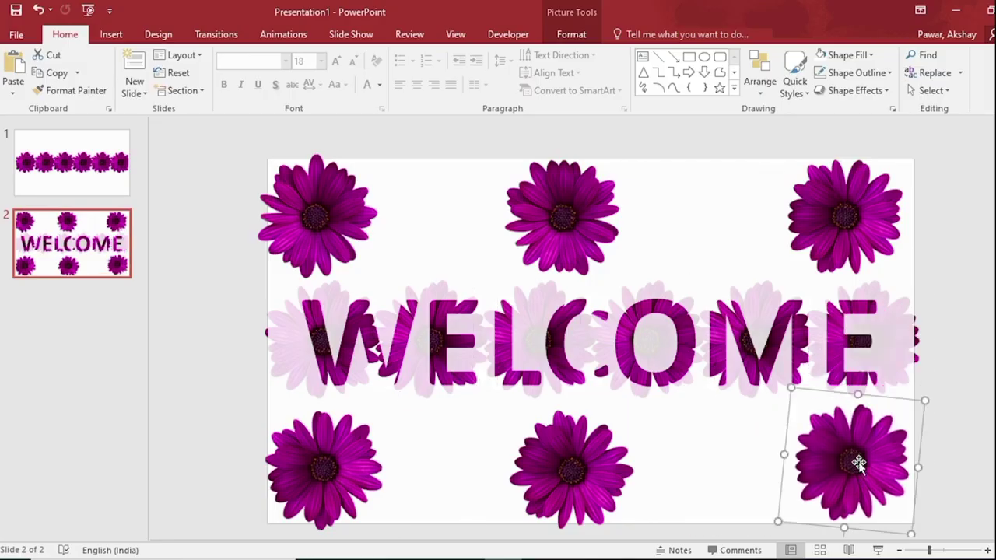
Step: Distribute the three bottom flowers horizontally and vertically
shift+click(568, 481)
shift+click(339, 455)
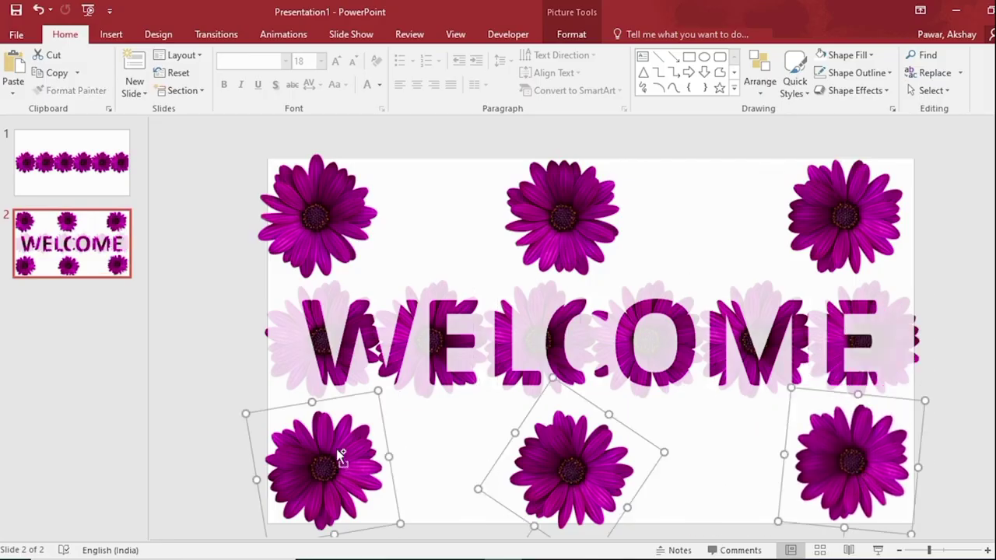
click(588, 34)
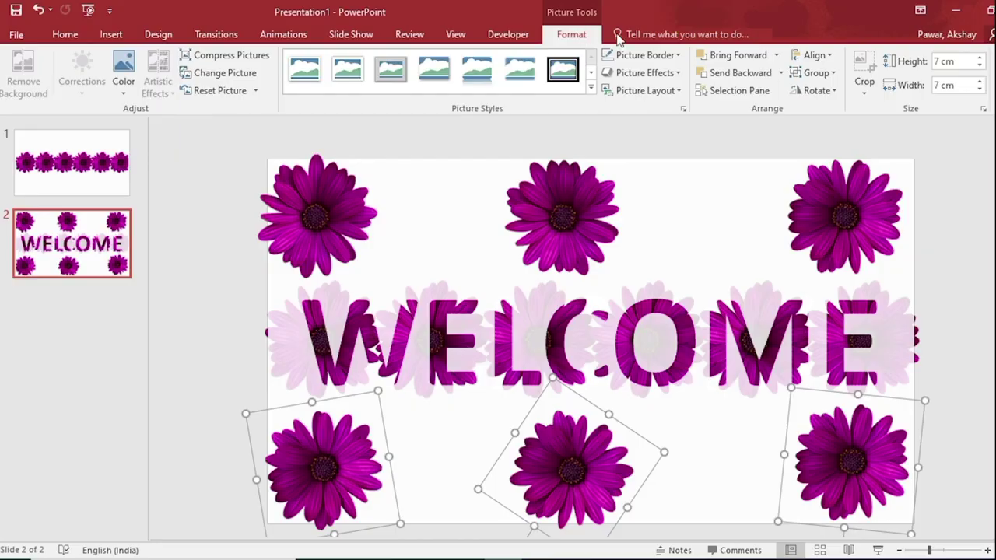
click(823, 56)
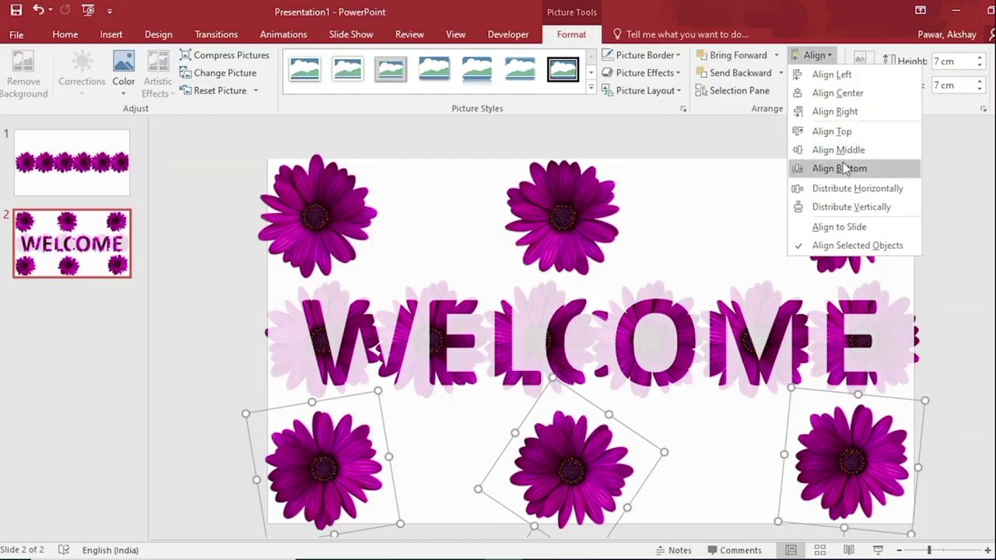
click(854, 188)
click(817, 56)
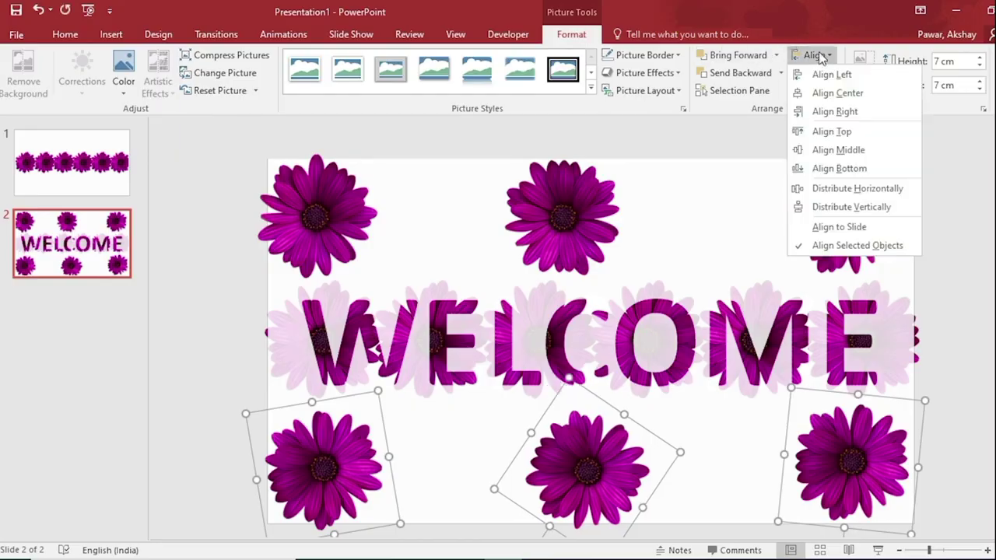
click(857, 209)
Step: Select the three top flowers and distribute them horizontally
click(348, 201)
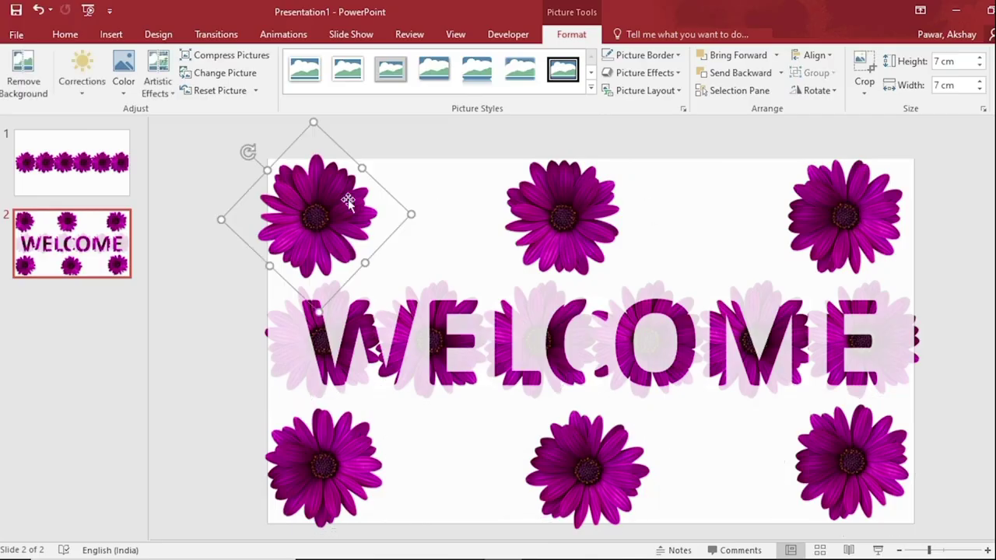
shift+click(593, 200)
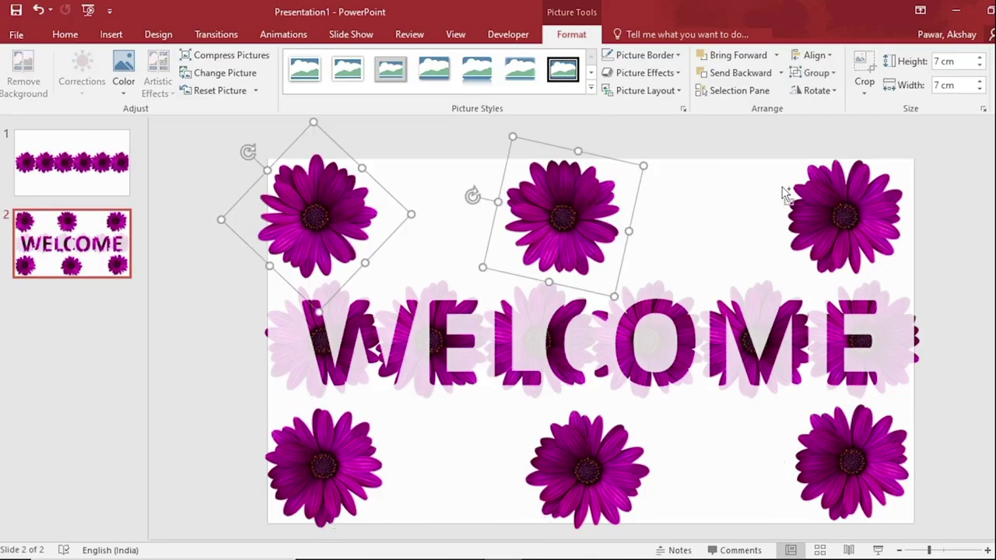
shift+click(834, 198)
click(827, 61)
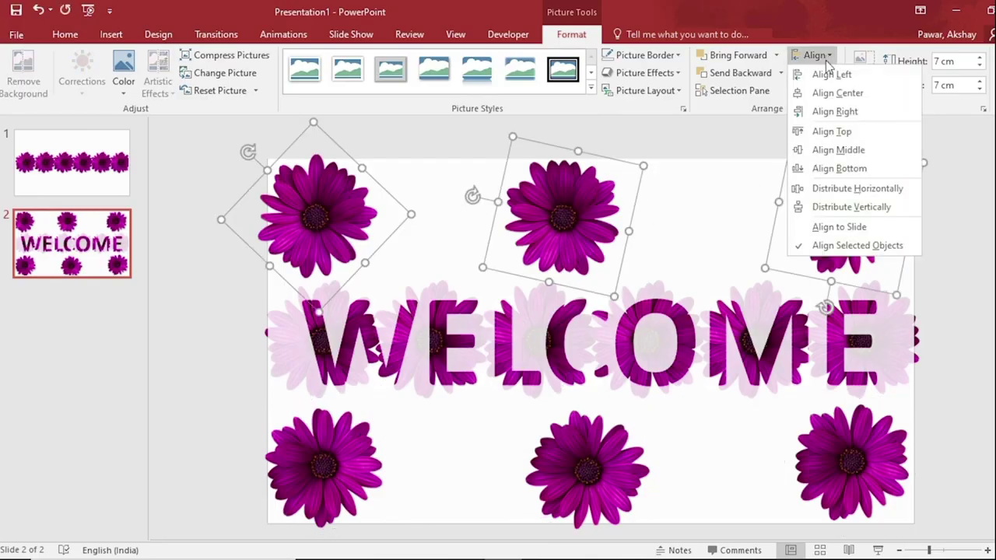
click(839, 189)
click(724, 242)
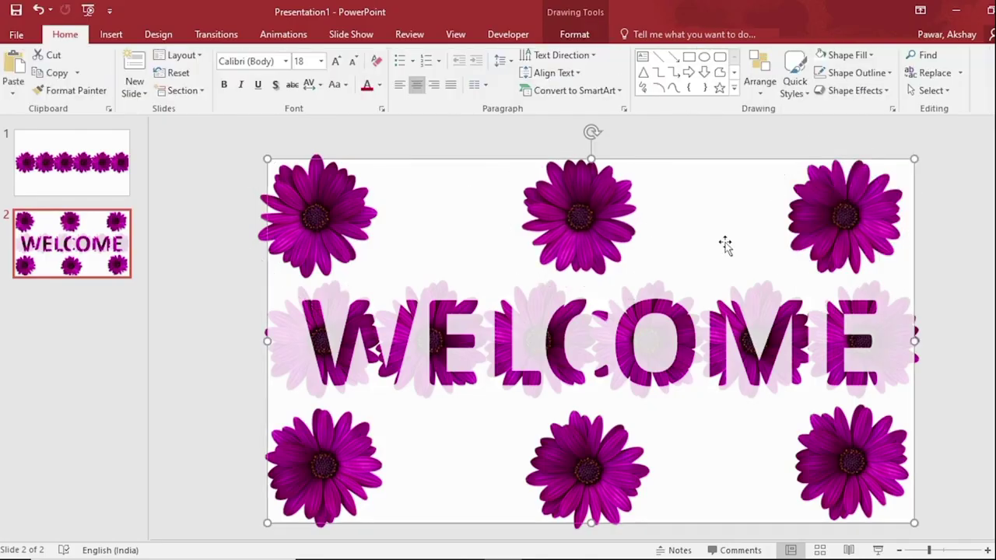
Step: On slide 1, stretch the white cover shape past the top-right and bottom-left edges, then return to slide 2
click(90, 140)
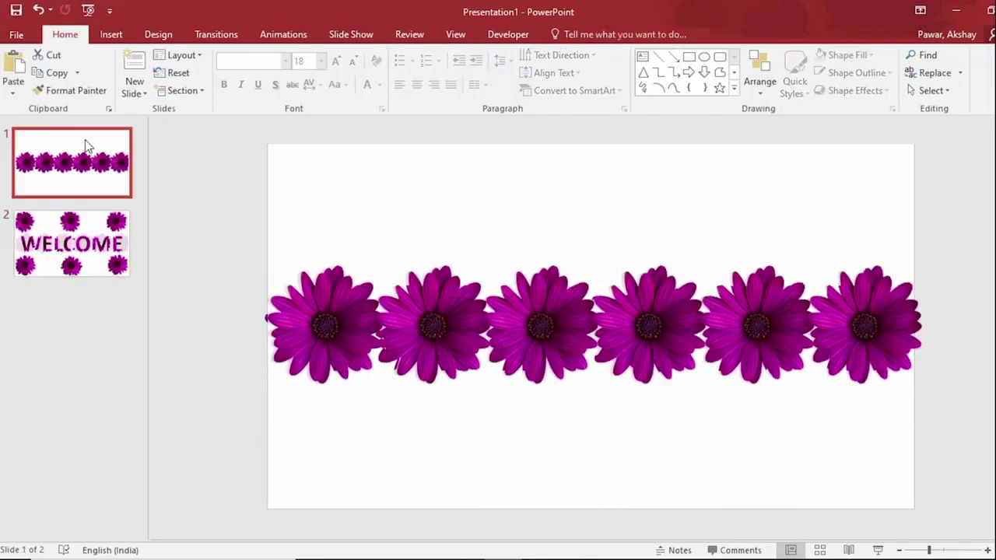
drag(445, 195, 444, 207)
drag(917, 158, 945, 117)
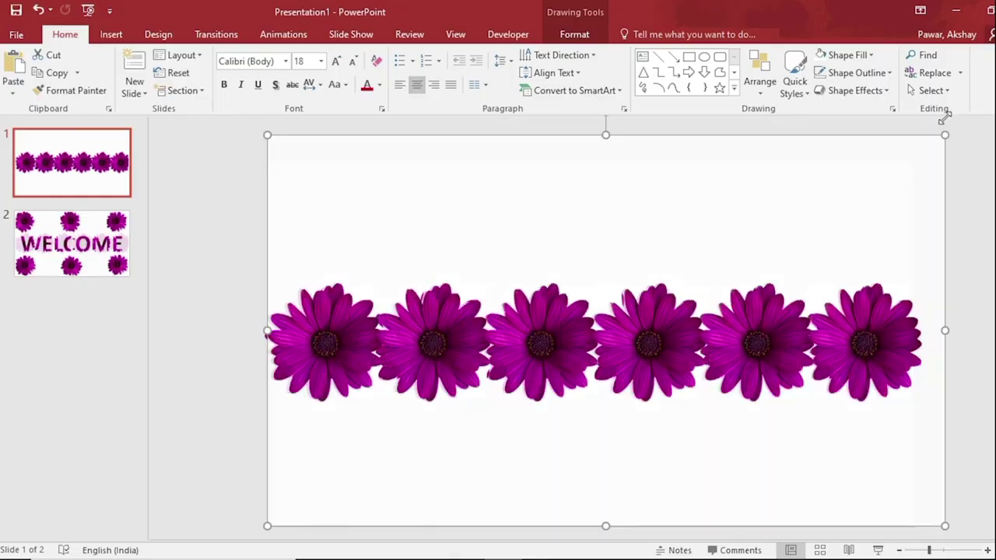
drag(282, 534, 221, 556)
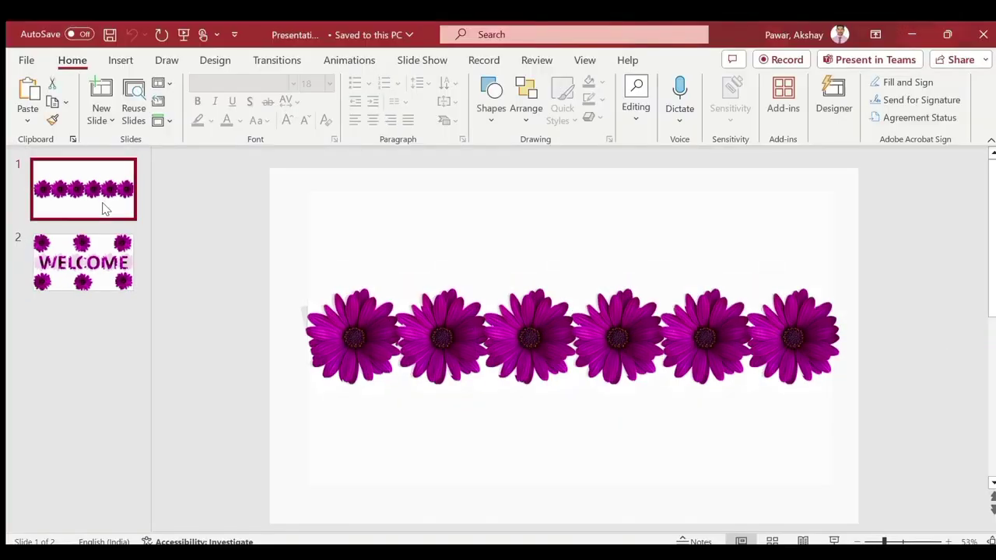
click(91, 263)
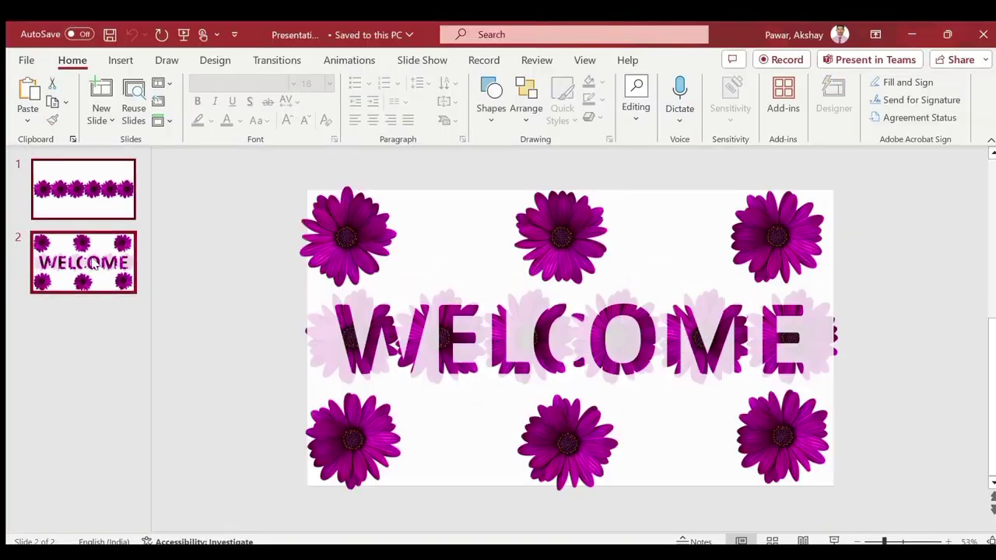
Step: Give slide 2 the Morph transition from the Transitions gallery
click(266, 64)
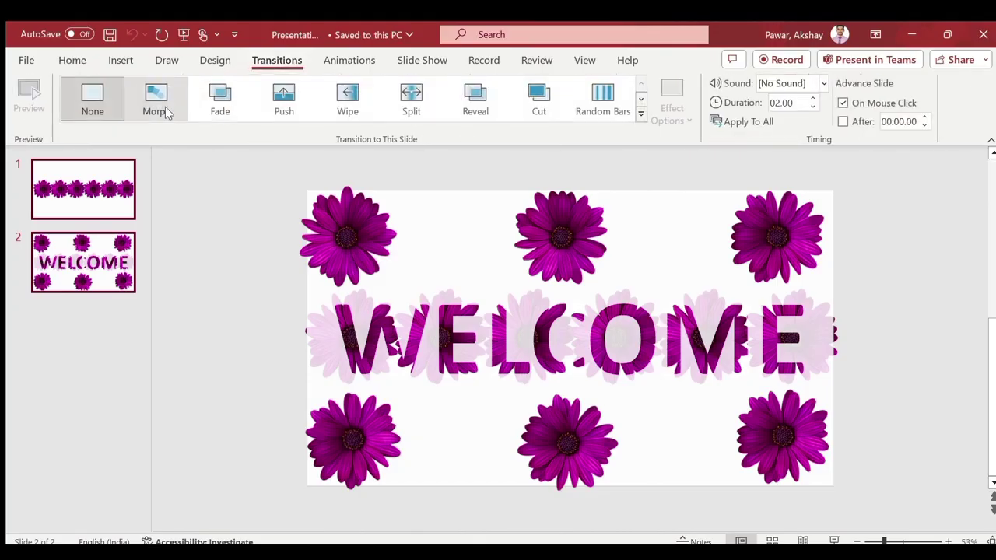
click(156, 109)
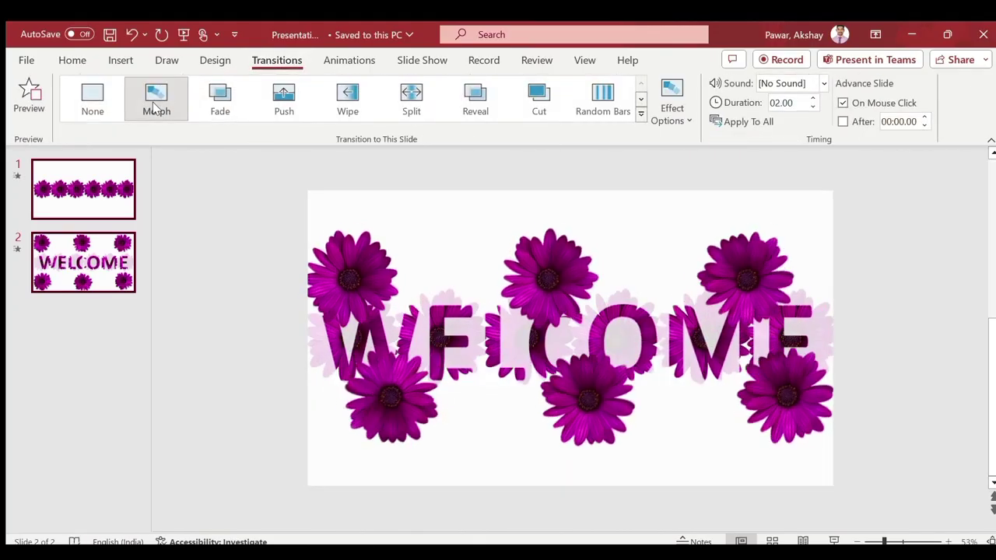